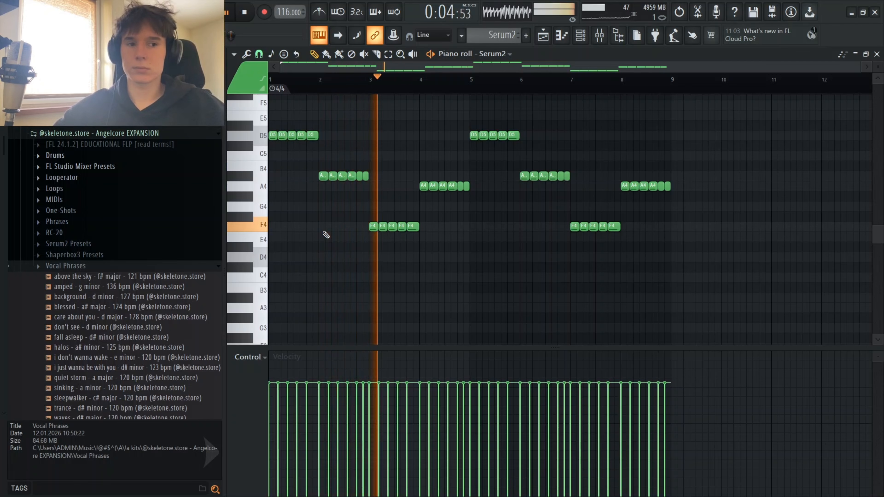
- Examine the Serum2 #2 pattern's notes in the piano roll and play Tracks 1 and 2 on their own from bar 9
{"action": "key", "text": "space"}
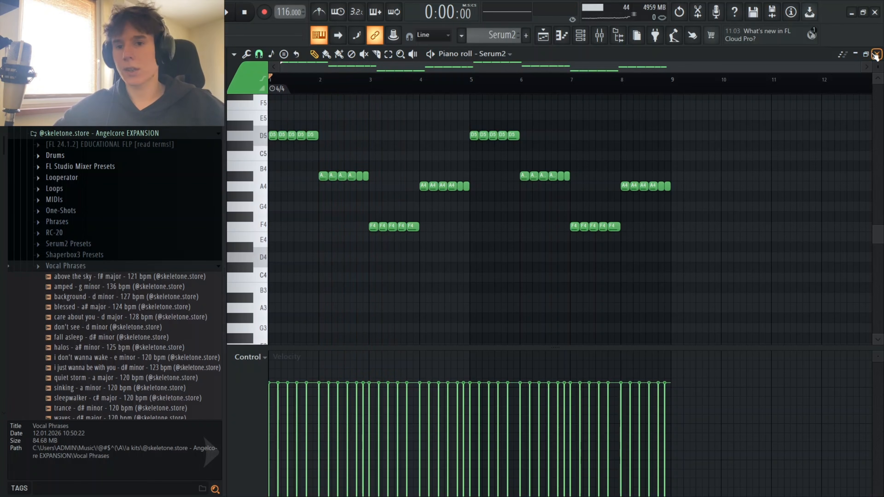
{"action": "left_click", "coordinate": [876, 54]}
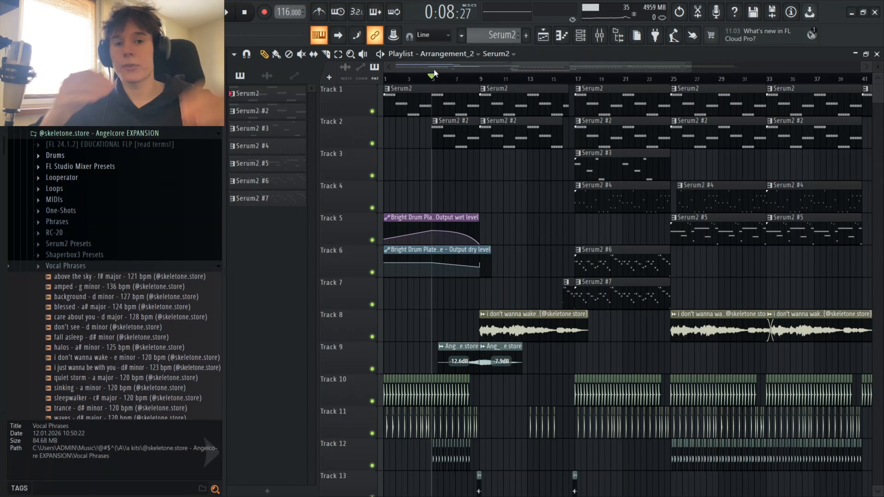
{"action": "double_click", "coordinate": [631, 134]}
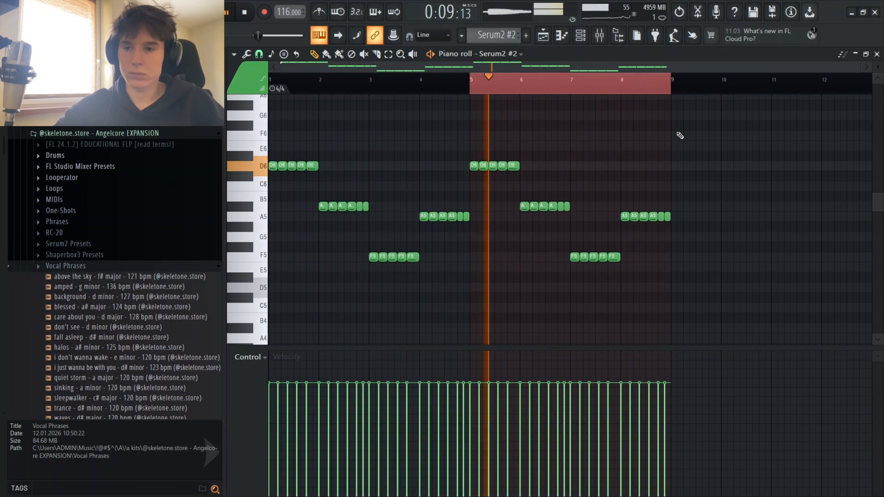
{"action": "left_click", "coordinate": [876, 54]}
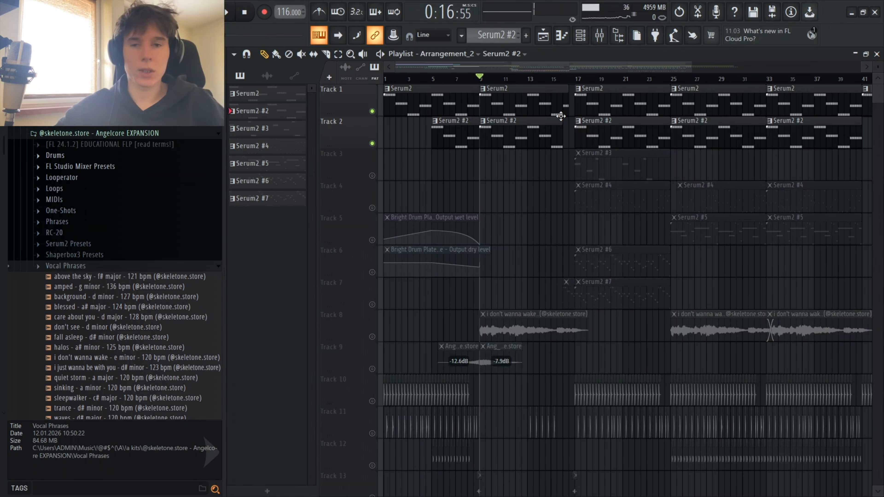
{"action": "key", "text": "space"}
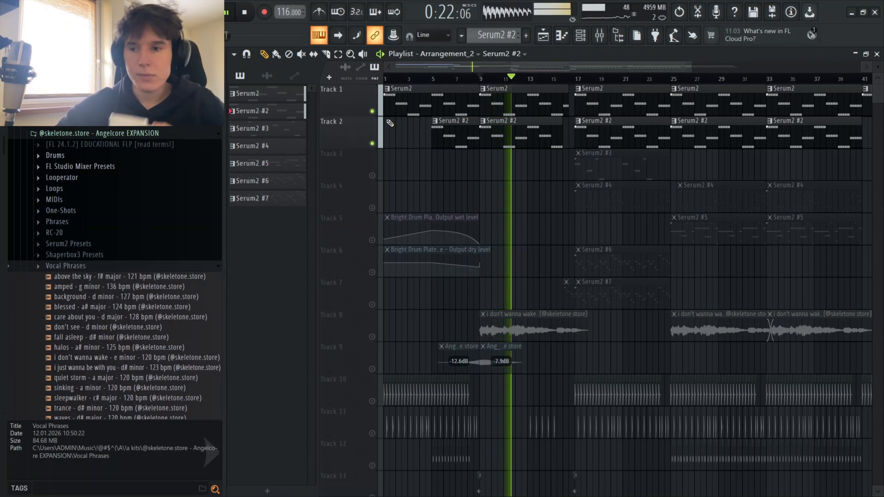
{"action": "key", "text": "space"}
- Enable playlist Tracks 5, 6, 10 to 14 and 16, and mute the Serum2 #6 clip on Track 6
{"action": "scroll", "coordinate": [391, 105], "scroll_direction": "down", "scroll_amount": 4}
{"action": "left_click", "coordinate": [372, 271]}
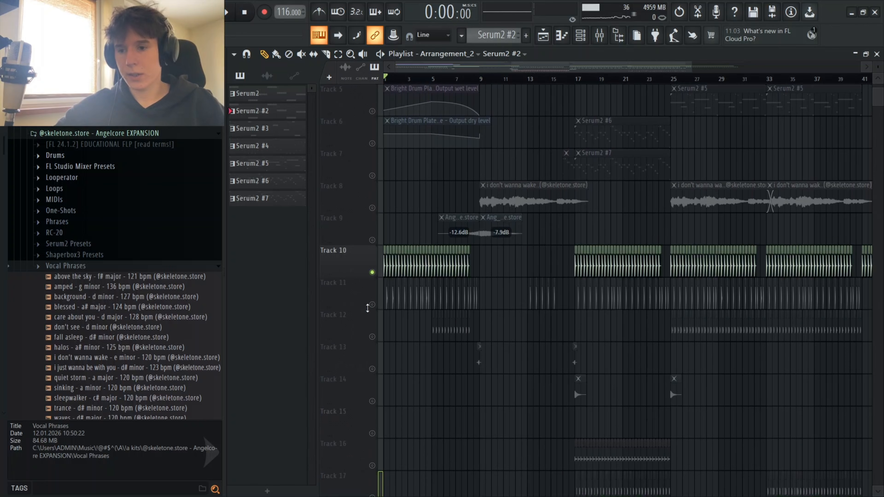
{"action": "left_click", "coordinate": [371, 304]}
{"action": "left_click", "coordinate": [372, 111]}
{"action": "left_click", "coordinate": [372, 143]}
{"action": "left_click", "coordinate": [372, 337]}
{"action": "left_click", "coordinate": [372, 368]}
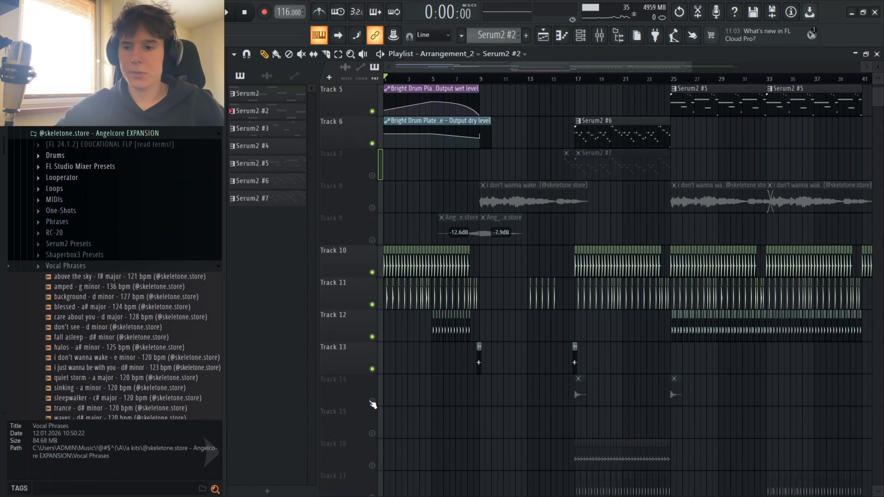
{"action": "left_click", "coordinate": [372, 400]}
{"action": "left_click", "coordinate": [372, 466]}
{"action": "scroll", "coordinate": [371, 371], "scroll_direction": "down", "scroll_amount": 3}
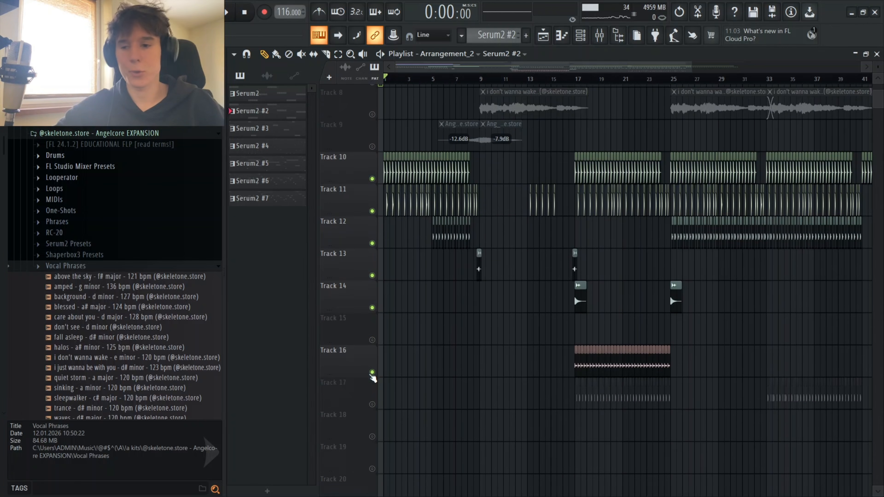
{"action": "scroll", "coordinate": [374, 405], "scroll_direction": "up", "scroll_amount": 5}
{"action": "left_click", "coordinate": [634, 203]}
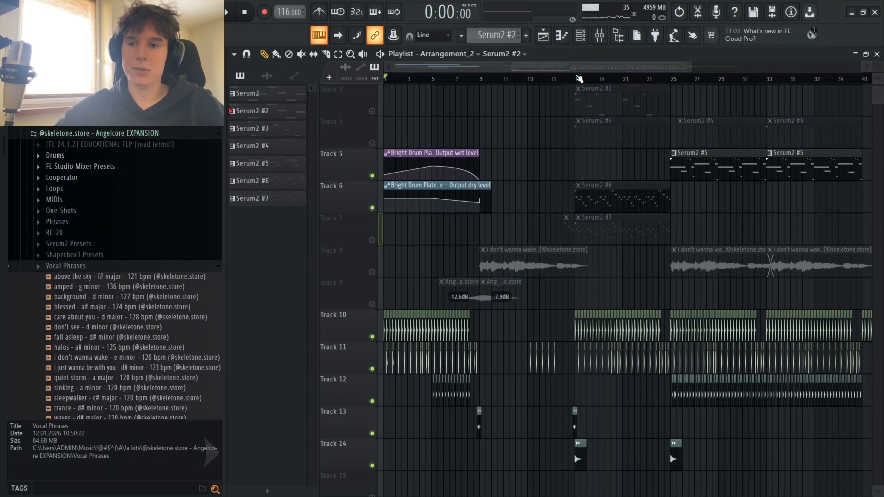
- Select the first percussion clips on Tracks 16 and 17 at bar 17 and play the drum section from there
{"action": "left_click", "coordinate": [577, 78]}
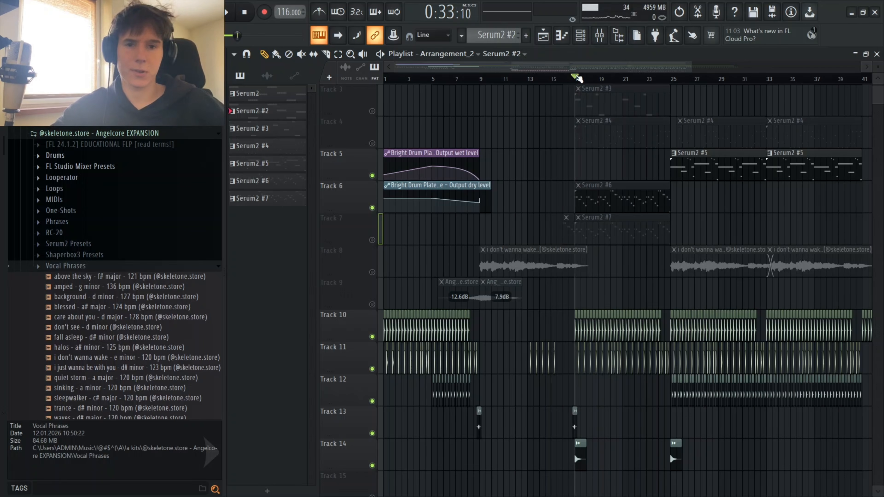
{"action": "scroll", "coordinate": [503, 421], "scroll_direction": "down", "scroll_amount": 4}
{"action": "scroll", "coordinate": [549, 329], "scroll_direction": "up", "scroll_amount": 6}
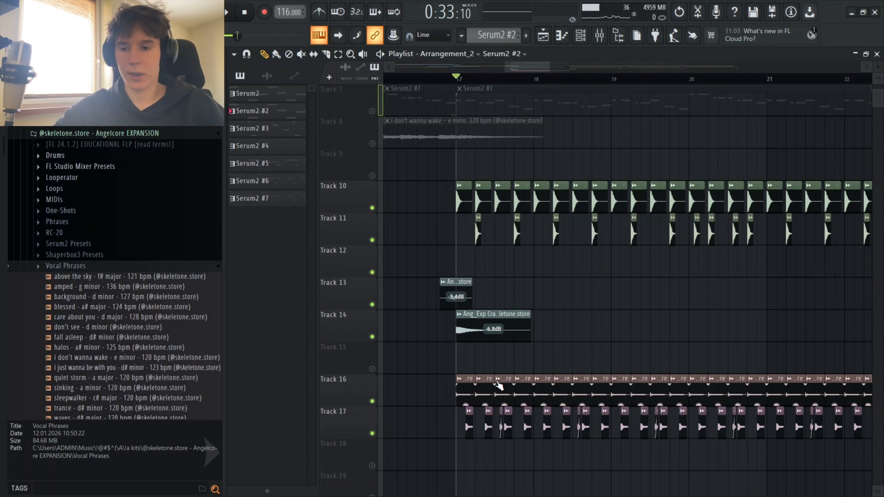
{"action": "left_click_drag", "start_coordinate": [438, 346], "coordinate": [514, 466]}
{"action": "key", "text": "space"}
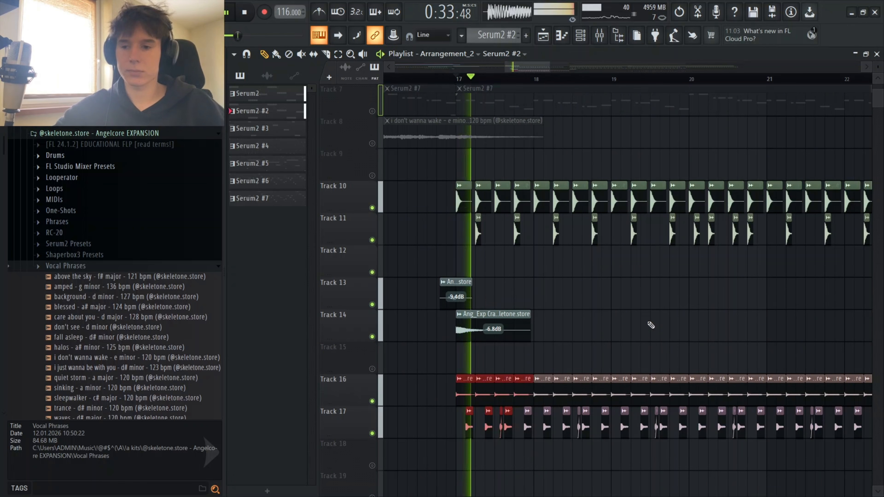
{"action": "scroll", "coordinate": [659, 303], "scroll_direction": "down", "scroll_amount": 1}
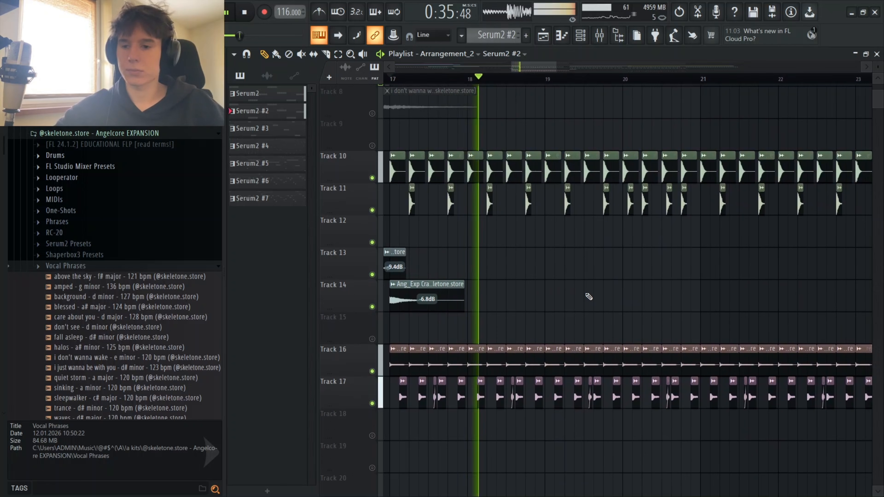
{"action": "scroll", "coordinate": [638, 292], "scroll_direction": "down", "scroll_amount": 2}
{"action": "left_click_drag", "start_coordinate": [640, 314], "coordinate": [568, 262]}
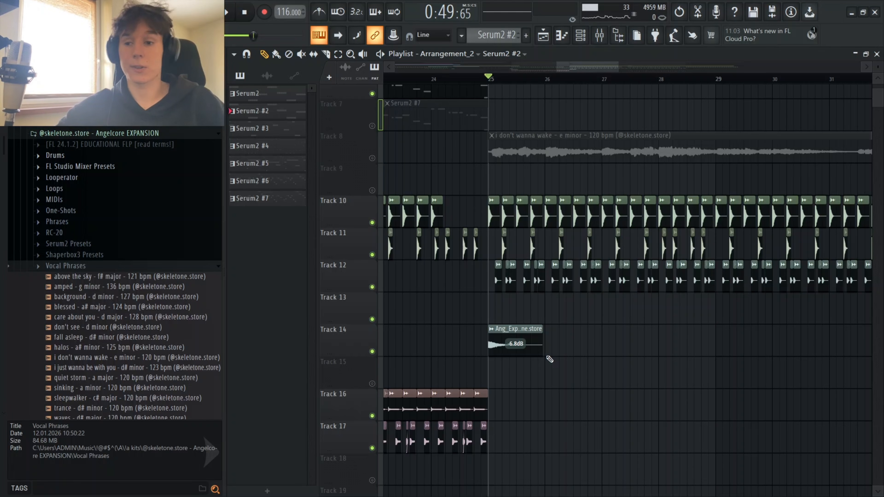
- Play the drum section that starts at bar 25 with the clips on Tracks 10 to 12
{"action": "key", "text": "space"}
{"action": "scroll", "coordinate": [546, 286], "scroll_direction": "up", "scroll_amount": 2}
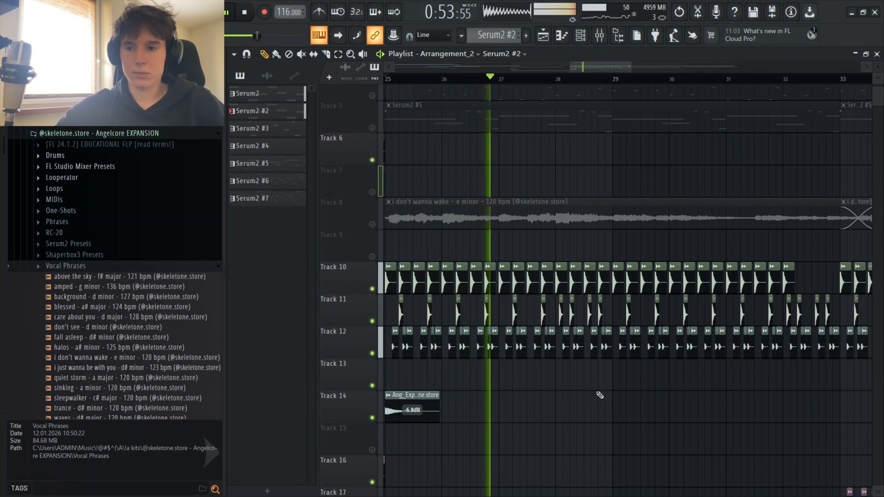
{"action": "key", "text": "space"}
{"action": "scroll", "coordinate": [599, 395], "scroll_direction": "down", "scroll_amount": 3}
{"action": "scroll", "coordinate": [474, 255], "scroll_direction": "up", "scroll_amount": 1}
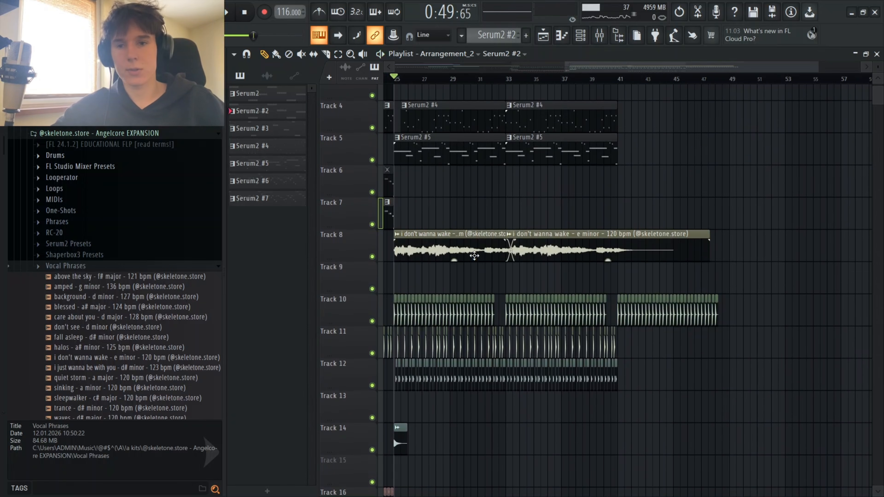
- Open the mixer, look over the individual drum inserts and select the DRUMS bus
{"action": "left_click", "coordinate": [599, 36]}
{"action": "scroll", "coordinate": [452, 25], "scroll_direction": "down", "scroll_amount": 3}
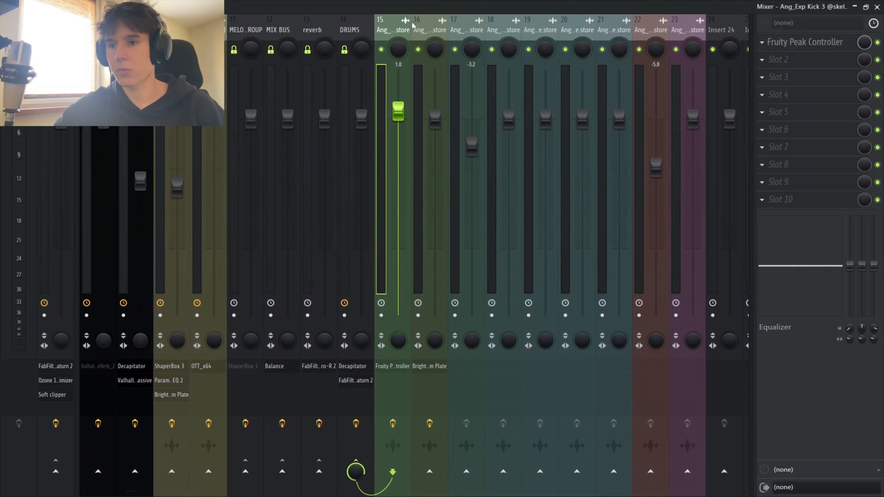
{"action": "left_click_drag", "start_coordinate": [428, 25], "coordinate": [638, 26]}
{"action": "key", "text": "Left"}
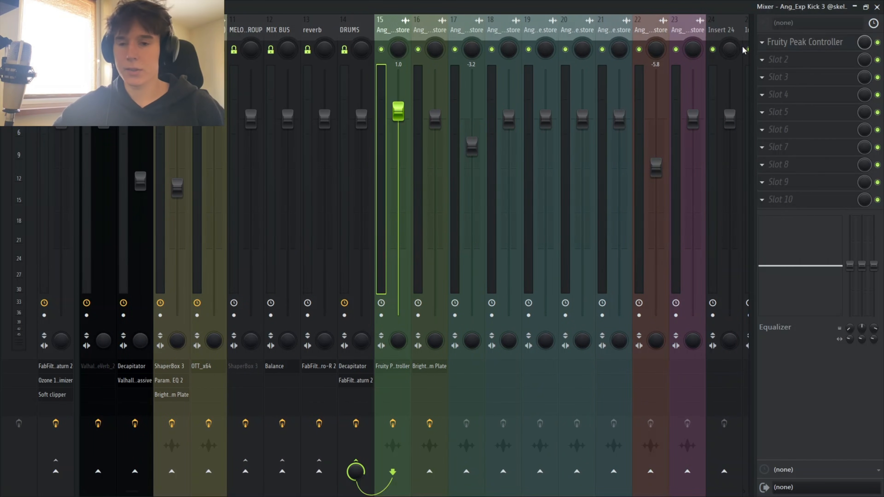
{"action": "left_click", "coordinate": [350, 30]}
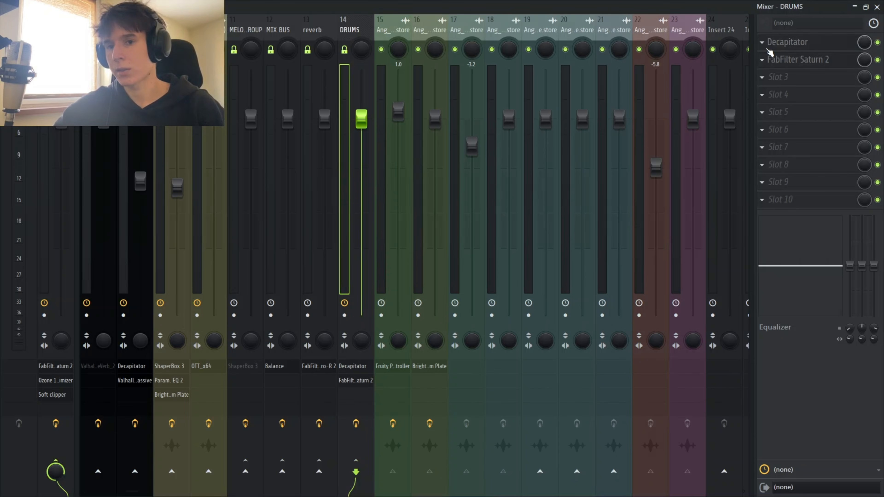
- Examine the Decapitator and FabFilter Saturn 2 settings on the DRUMS bus
{"action": "left_click", "coordinate": [817, 44]}
{"action": "left_click", "coordinate": [797, 59]}
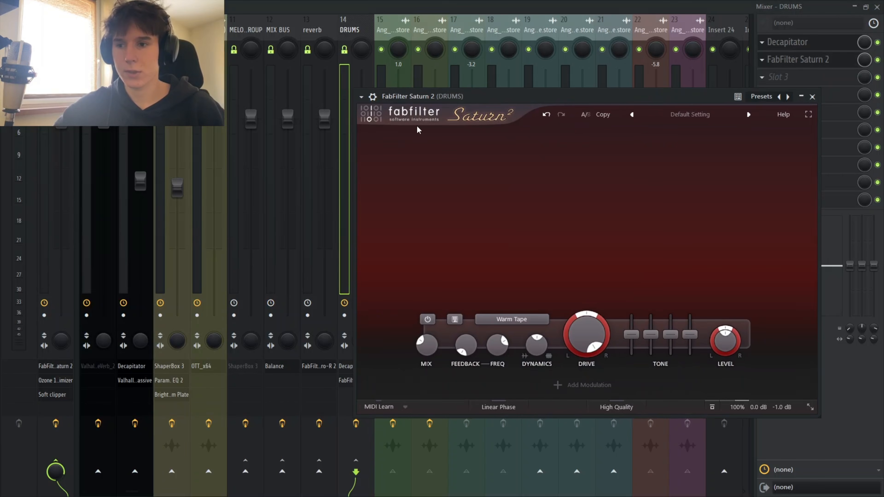
{"action": "left_click", "coordinate": [809, 96]}
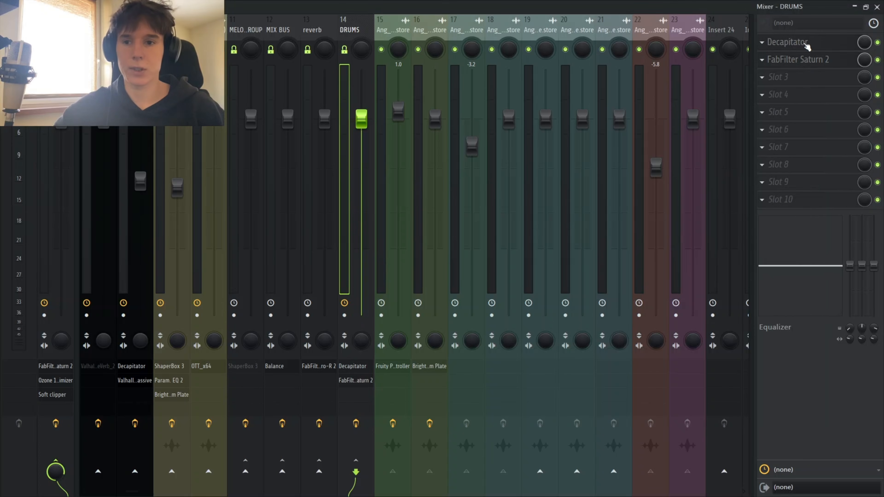
{"action": "left_click", "coordinate": [787, 42]}
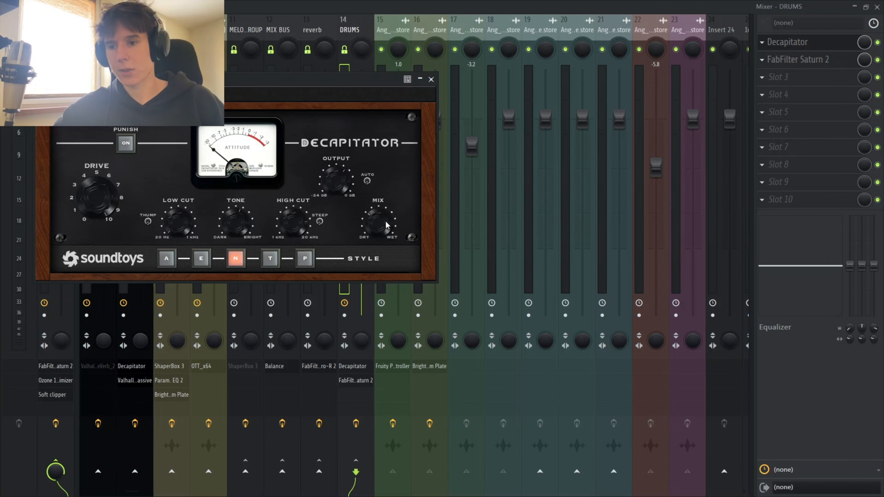
{"action": "left_click", "coordinate": [796, 59]}
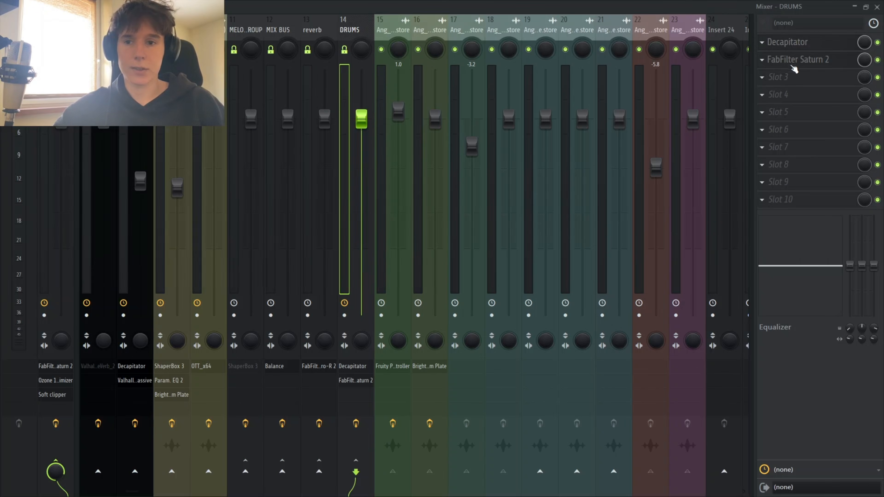
{"action": "left_click_drag", "start_coordinate": [665, 104], "coordinate": [554, 85]}
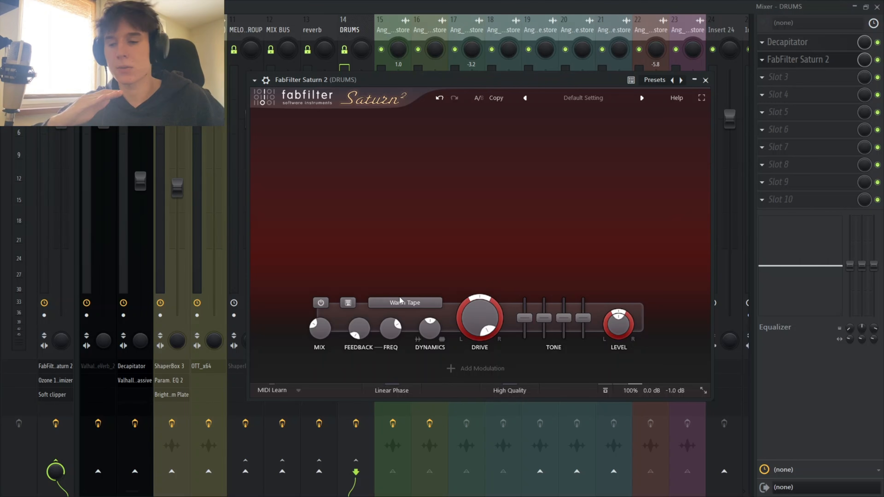
{"action": "left_click", "coordinate": [706, 80]}
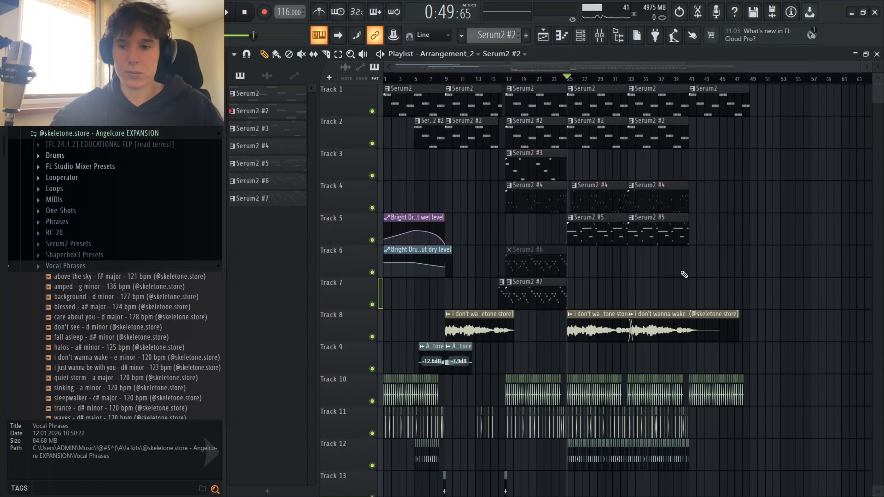
- Solo Track 8 and play the "i don't wanna wake" vocal phrase from bar 9
{"action": "scroll", "coordinate": [684, 274], "scroll_direction": "down", "scroll_amount": 4}
{"action": "scroll", "coordinate": [473, 87], "scroll_direction": "up", "scroll_amount": 3}
{"action": "left_click_drag", "start_coordinate": [451, 79], "coordinate": [437, 79]}
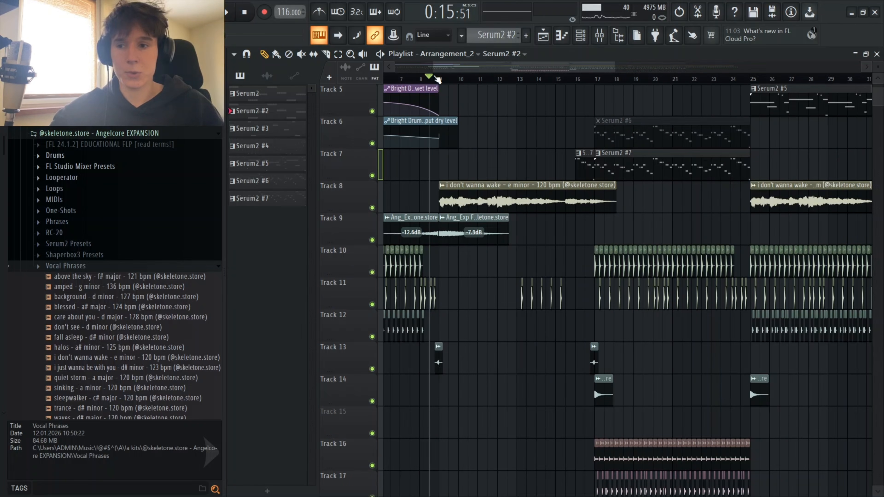
{"action": "left_click", "coordinate": [442, 79]}
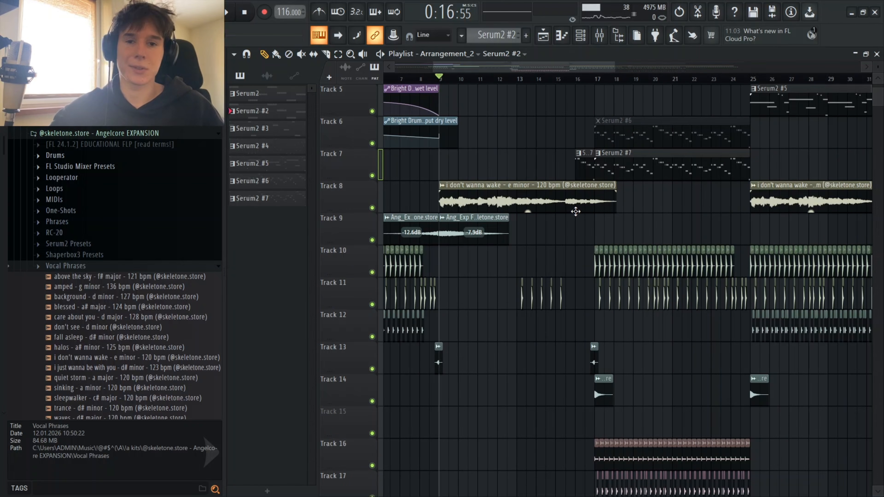
{"action": "right_click", "coordinate": [372, 208]}
{"action": "key", "text": "space"}
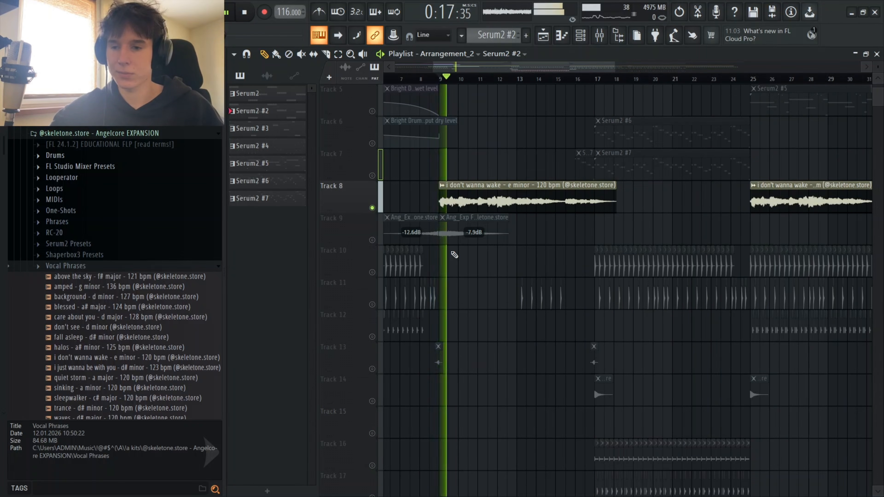
{"action": "scroll", "coordinate": [454, 261], "scroll_direction": "down", "scroll_amount": 2}
{"action": "scroll", "coordinate": [507, 227], "scroll_direction": "up", "scroll_amount": 3}
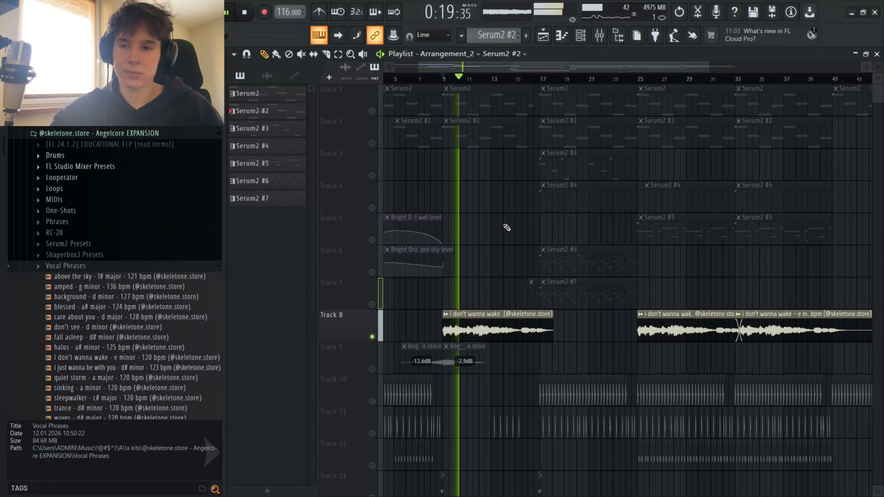
{"action": "scroll", "coordinate": [507, 227], "scroll_direction": "down", "scroll_amount": 1}
{"action": "scroll", "coordinate": [474, 214], "scroll_direction": "up", "scroll_amount": 3}
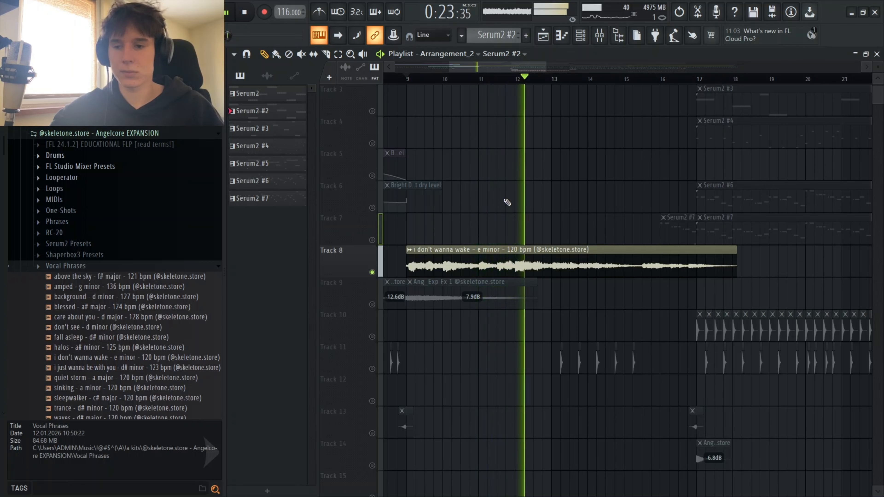
{"action": "key", "text": "space"}
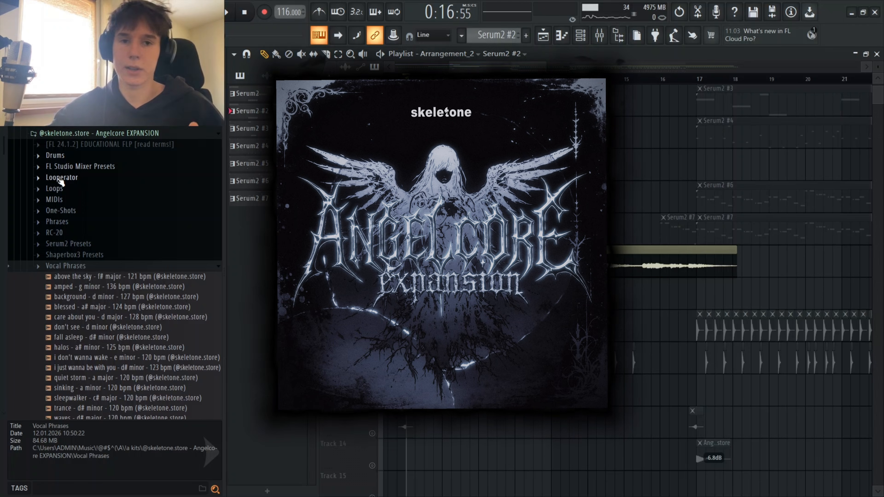
- Turn all tracks back on and play the full arrangement from bar 9, where the vocal phrase starts
{"action": "scroll", "coordinate": [443, 85], "scroll_direction": "up", "scroll_amount": 2}
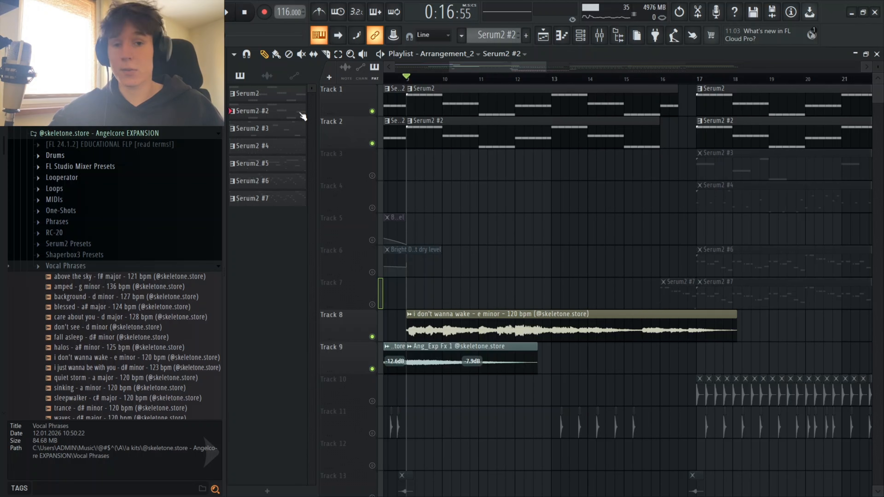
{"action": "left_click", "coordinate": [386, 81]}
{"action": "left_click", "coordinate": [419, 81]}
{"action": "right_click", "coordinate": [372, 239]}
{"action": "key", "text": "space"}
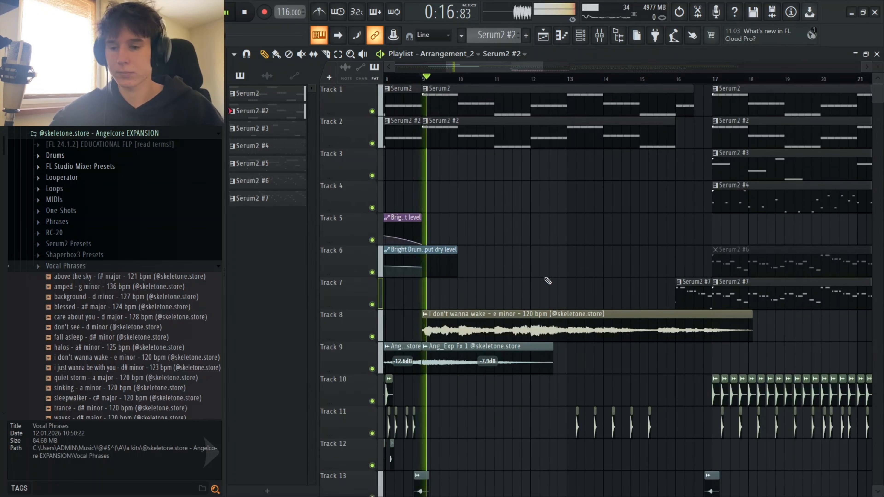
{"action": "scroll", "coordinate": [553, 389], "scroll_direction": "down", "scroll_amount": 3}
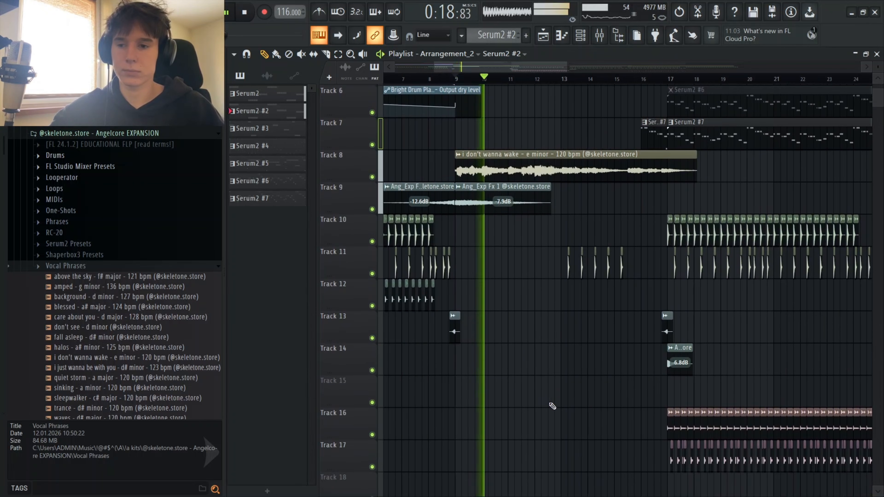
{"action": "scroll", "coordinate": [552, 406], "scroll_direction": "up", "scroll_amount": 2}
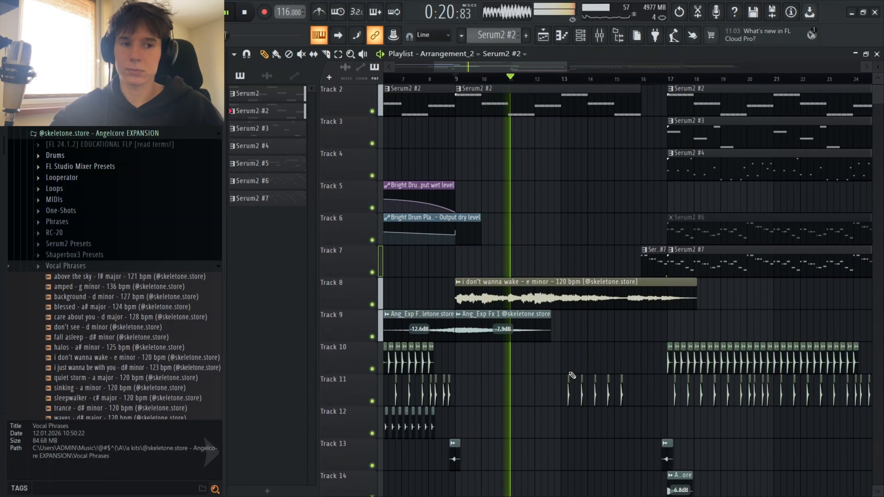
{"action": "scroll", "coordinate": [590, 341], "scroll_direction": "right", "scroll_amount": 2}
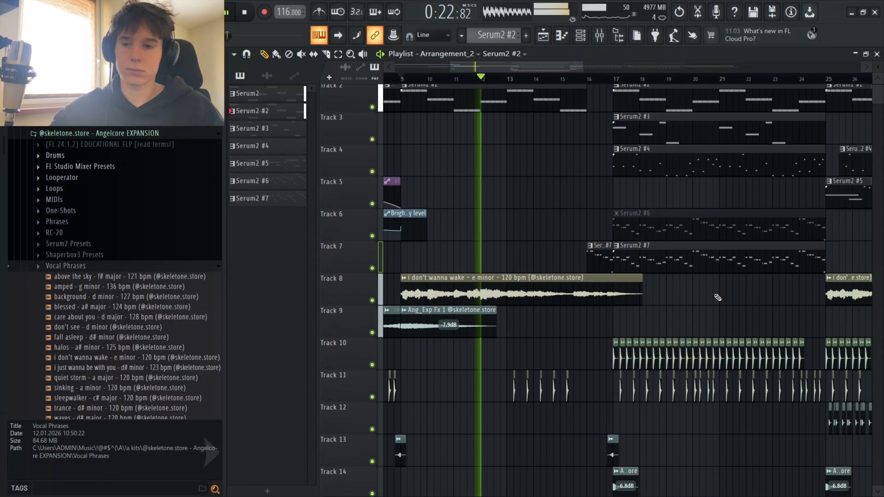
{"action": "key", "text": "space"}
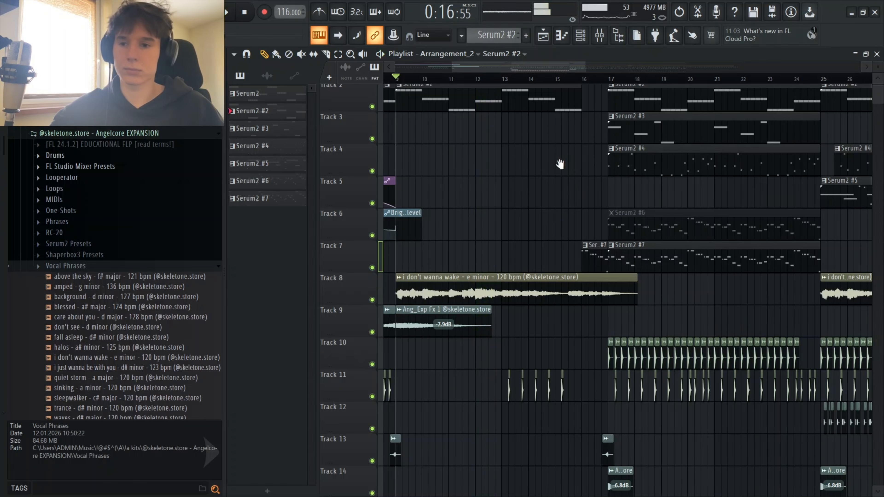
- Solo Track 3, add Track 4 and play their Serum2 #3 and Serum2 #4 melodies from bar 17
{"action": "left_click", "coordinate": [425, 79]}
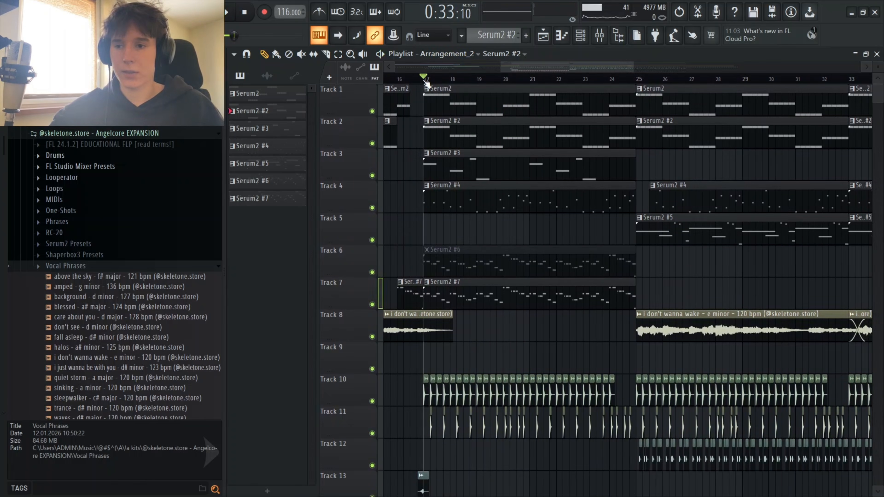
{"action": "left_click", "coordinate": [372, 176], "text": "ctrl"}
{"action": "key", "text": "space"}
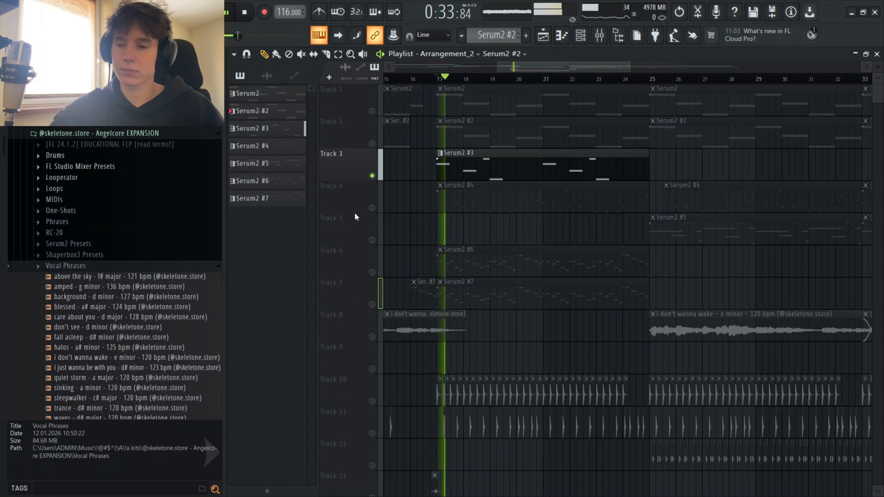
{"action": "left_click", "coordinate": [372, 208]}
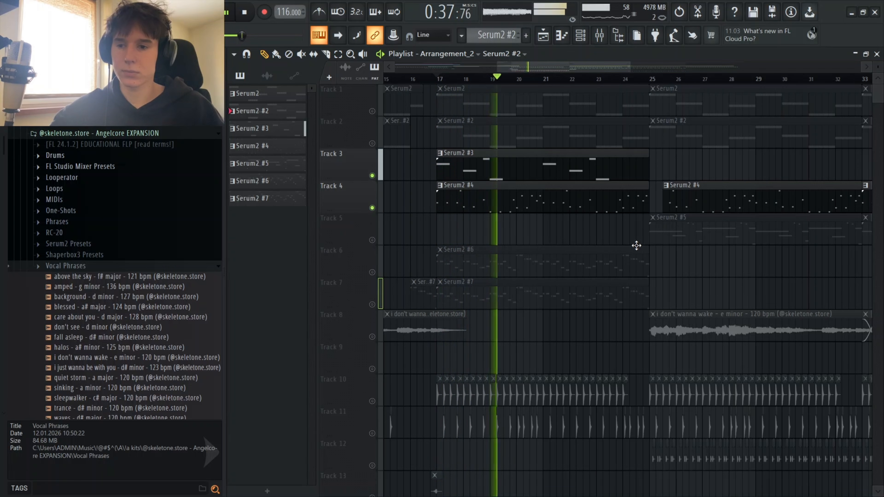
{"action": "key", "text": "space"}
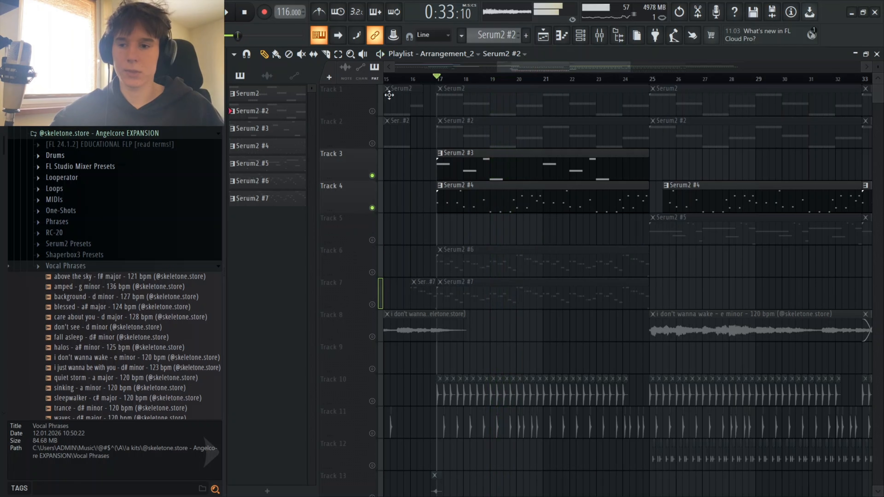
{"action": "key", "text": "space"}
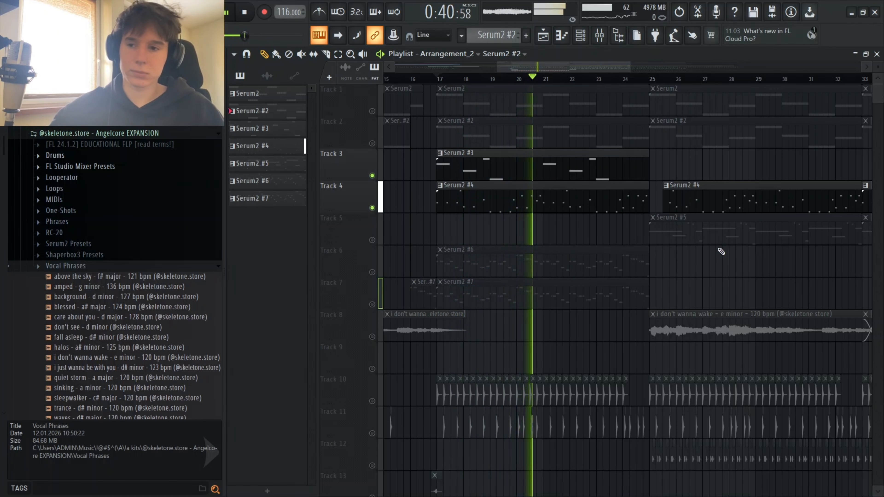
{"action": "key", "text": "space"}
- Solo Tracks 6 and 7 and unmute the Serum2 #6 clip at bar 17
{"action": "left_click", "coordinate": [372, 272], "text": "ctrl"}
{"action": "left_click", "coordinate": [371, 304]}
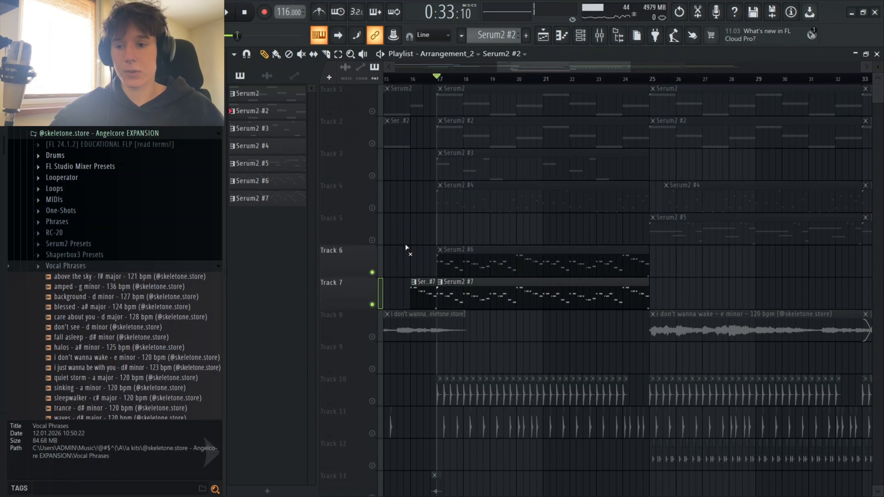
{"action": "left_click_drag", "start_coordinate": [527, 309], "coordinate": [505, 213]}
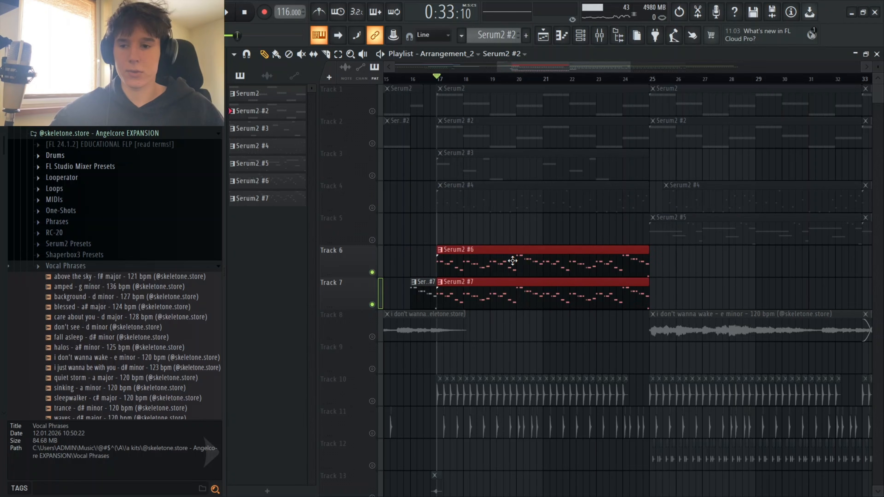
- Open the Serum2 #6 pattern in the piano roll and play through its lead melody notes
{"action": "double_click", "coordinate": [484, 266]}
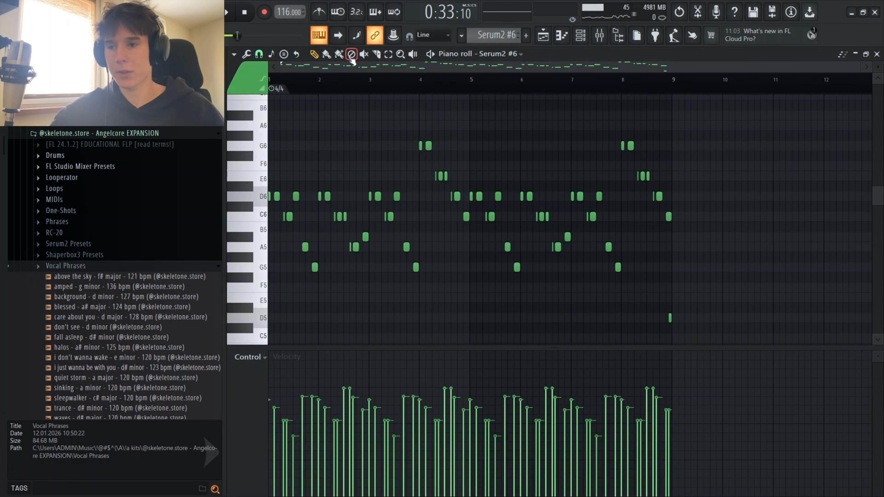
{"action": "key", "text": "space"}
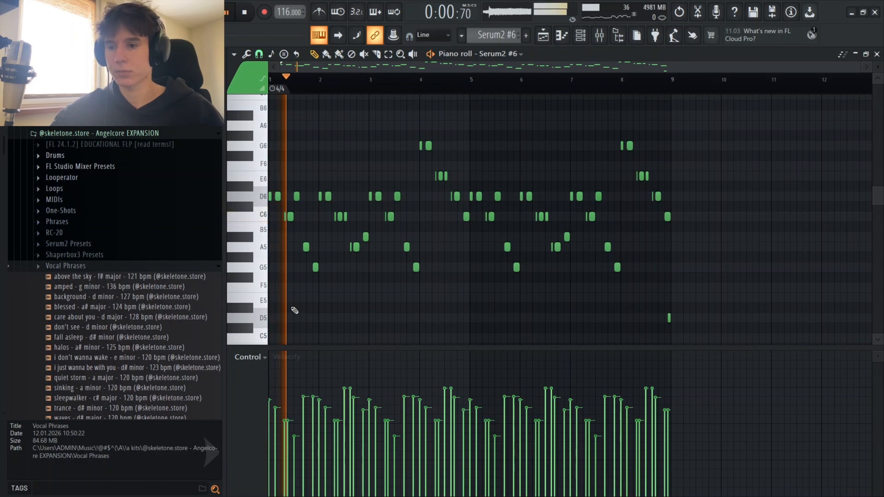
{"action": "scroll", "coordinate": [278, 300], "scroll_direction": "up", "scroll_amount": 3}
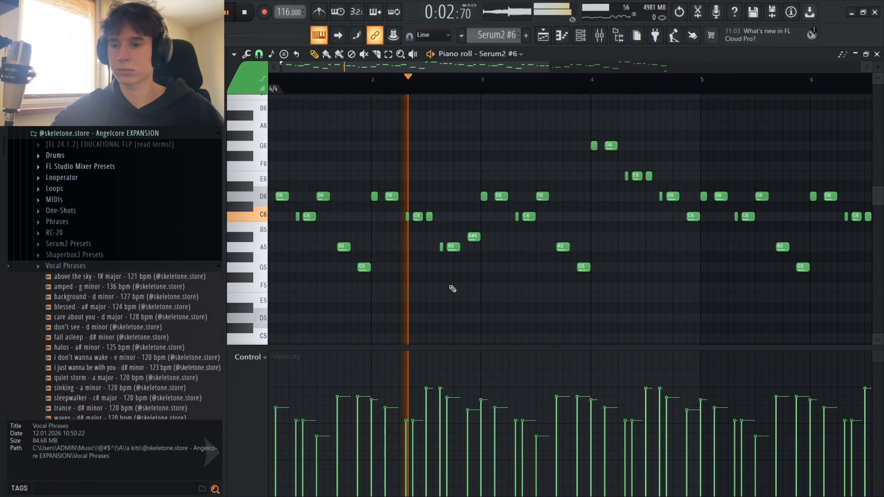
{"action": "scroll", "coordinate": [566, 285], "scroll_direction": "up", "scroll_amount": 2}
{"action": "scroll", "coordinate": [591, 278], "scroll_direction": "down", "scroll_amount": 2}
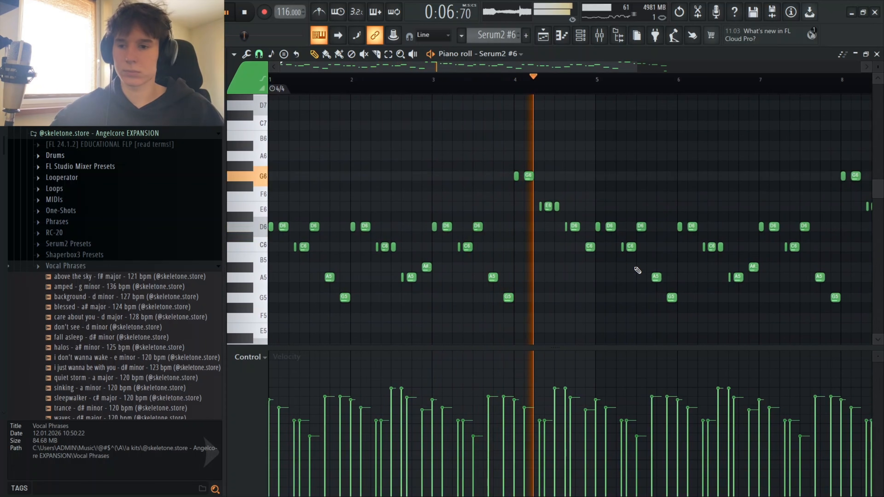
{"action": "key", "text": "space"}
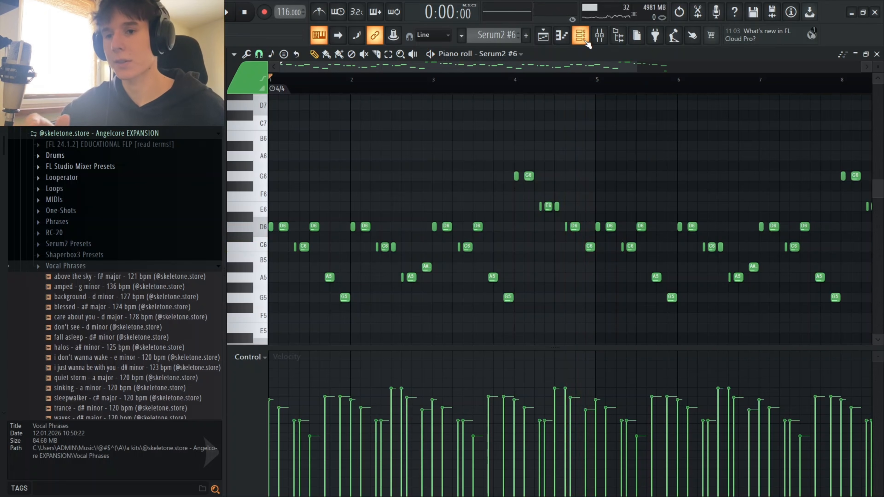
- Examine the Serum 2 presets on the Serum2 #6 and Serum2 #7 channels, LEAD - ANGEL2 and LEAD - LOSELIFE
{"action": "left_click", "coordinate": [586, 42]}
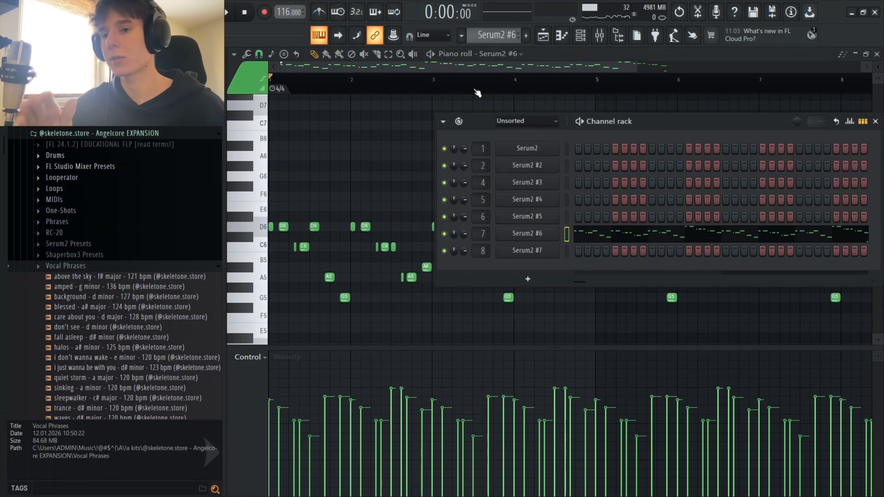
{"action": "left_click", "coordinate": [558, 233]}
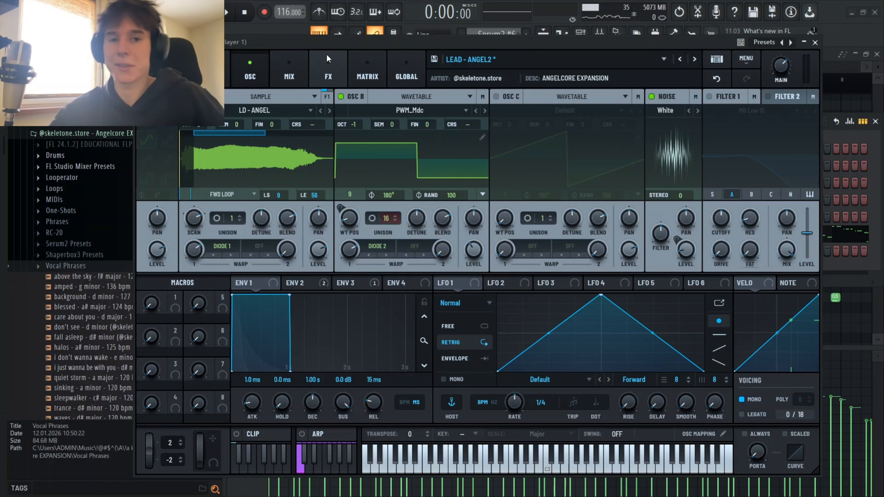
{"action": "key", "text": "Escape"}
{"action": "left_click", "coordinate": [514, 248]}
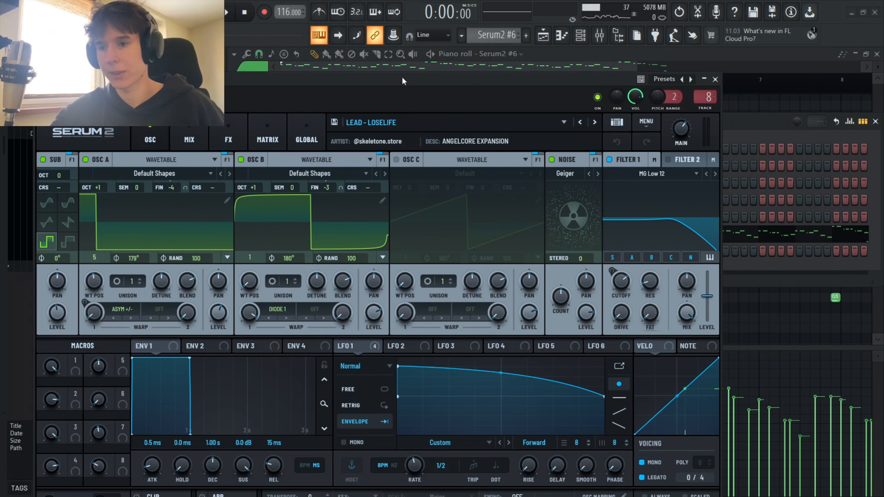
{"action": "left_click_drag", "start_coordinate": [402, 81], "coordinate": [522, 45]}
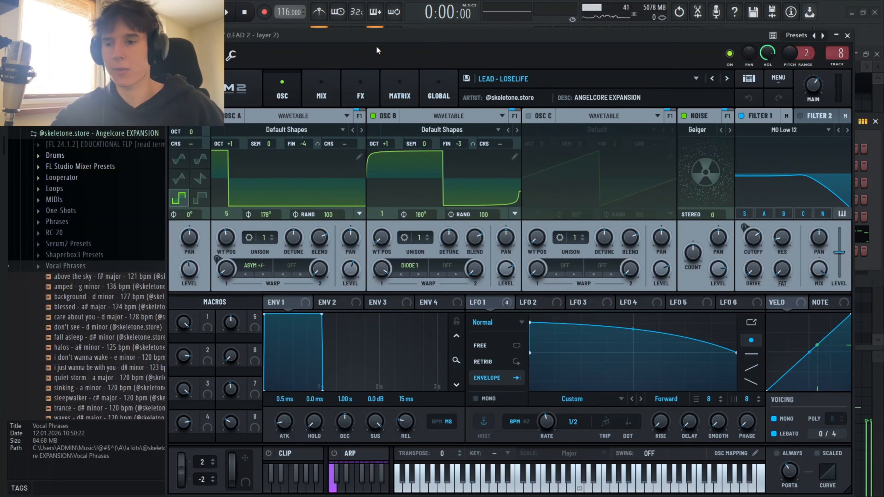
{"action": "left_click", "coordinate": [847, 35]}
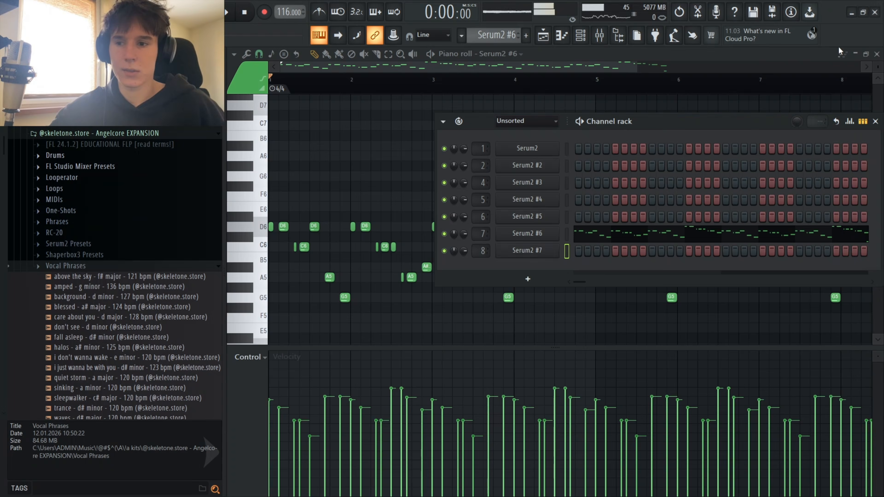
- Play the layered Serum2 #6 and Serum2 #7 leads together in the playlist from bar 17
{"action": "key", "text": "space"}
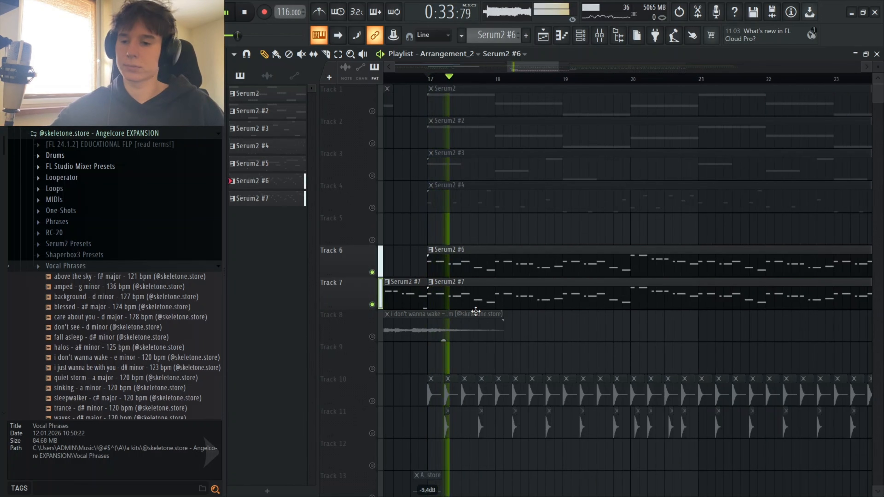
{"action": "scroll", "coordinate": [617, 305], "scroll_direction": "up", "scroll_amount": 2}
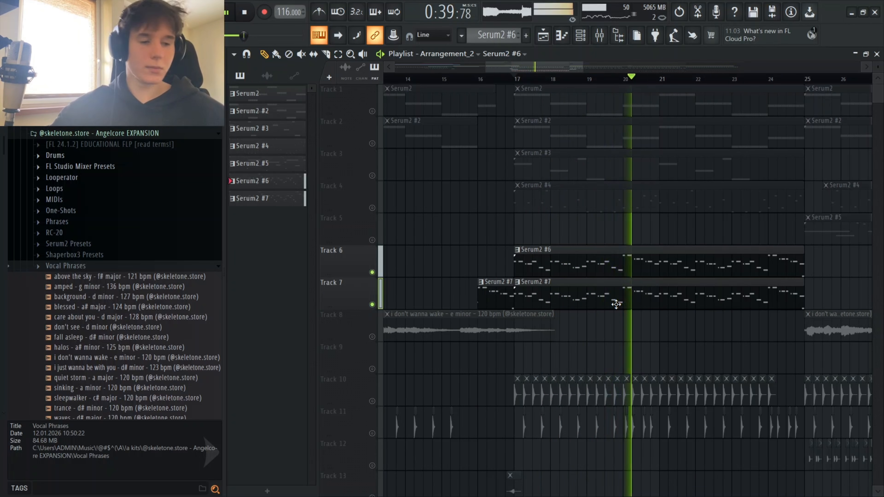
{"action": "key", "text": "space"}
- Turn all tracks back on, look over the whole arrangement down to Track 17 and return the playhead to the start
{"action": "scroll", "coordinate": [616, 304], "scroll_direction": "down", "scroll_amount": 5}
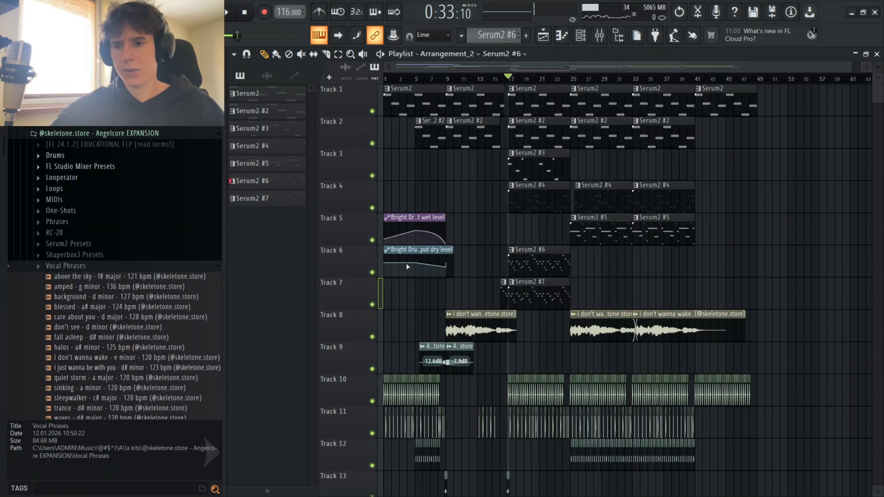
{"action": "scroll", "coordinate": [724, 216], "scroll_direction": "down", "scroll_amount": 3}
{"action": "scroll", "coordinate": [724, 178], "scroll_direction": "down", "scroll_amount": 3}
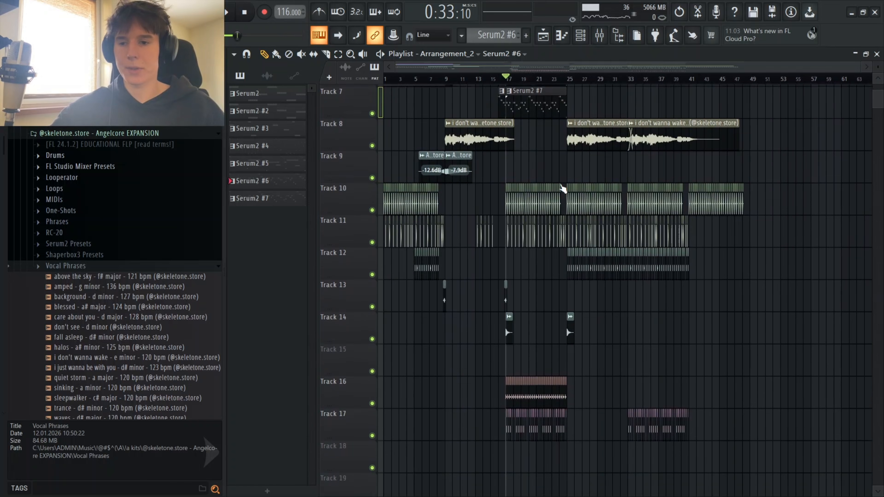
{"action": "scroll", "coordinate": [435, 278], "scroll_direction": "up", "scroll_amount": 5}
{"action": "scroll", "coordinate": [429, 206], "scroll_direction": "up", "scroll_amount": 1}
{"action": "key", "text": "Home"}
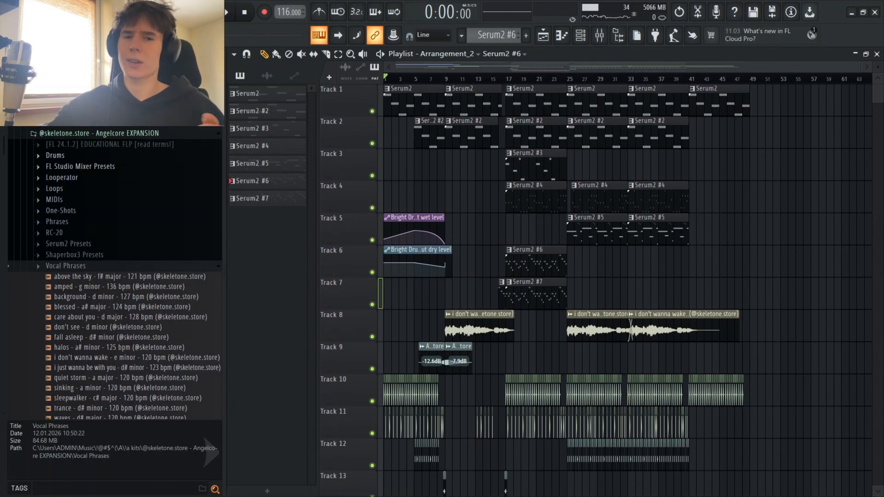